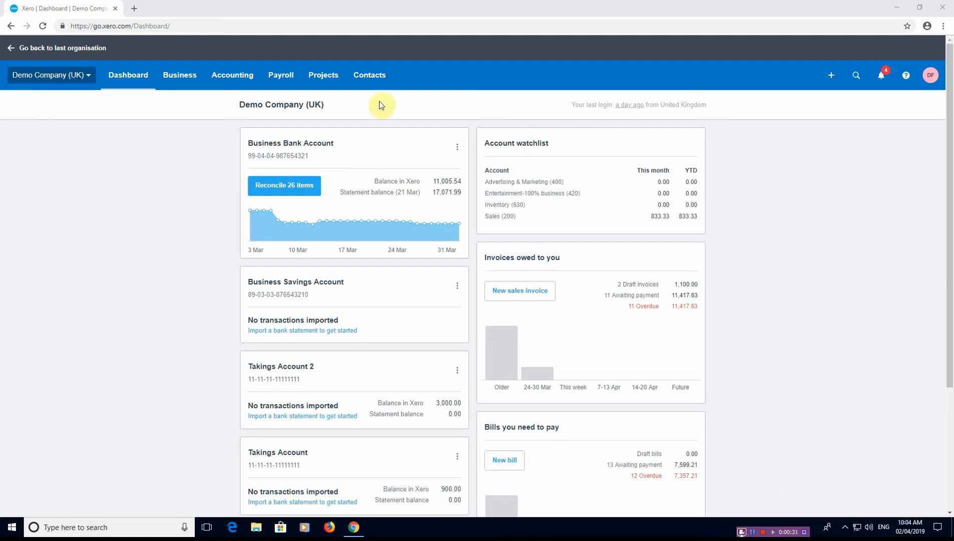
In the organisation's financial settings, choose the Accrual Scheme and a Quarterly VAT period, save, and return to the dashboard
left_click(236, 83)
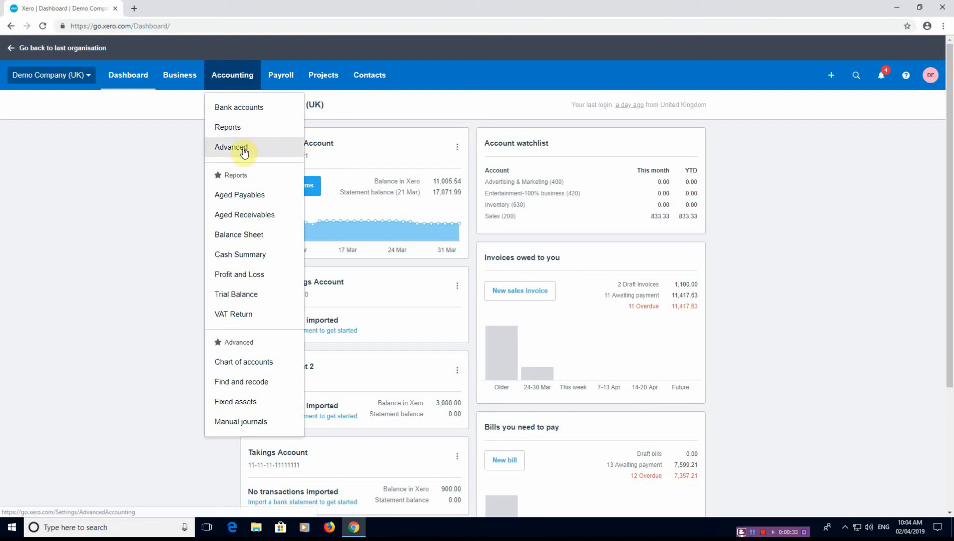
left_click(244, 150)
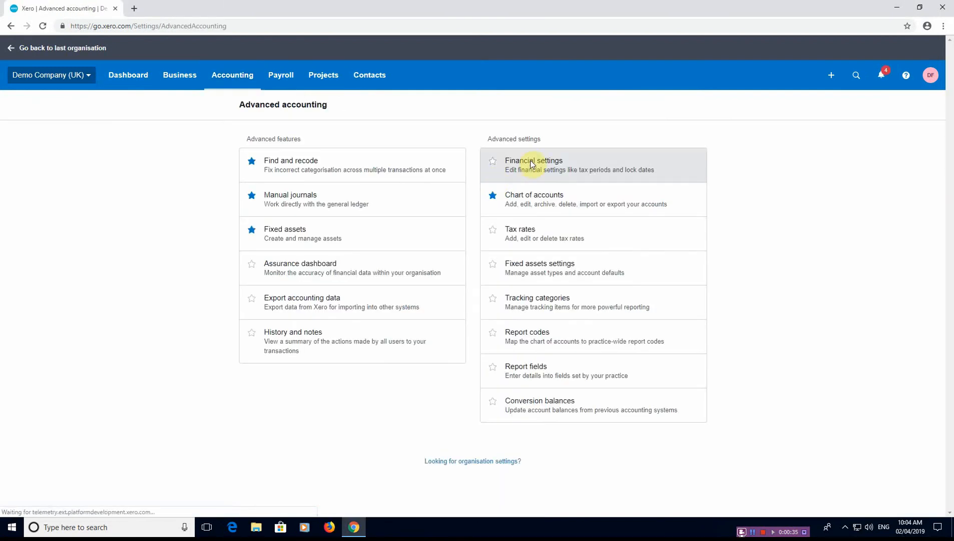
left_click(531, 165)
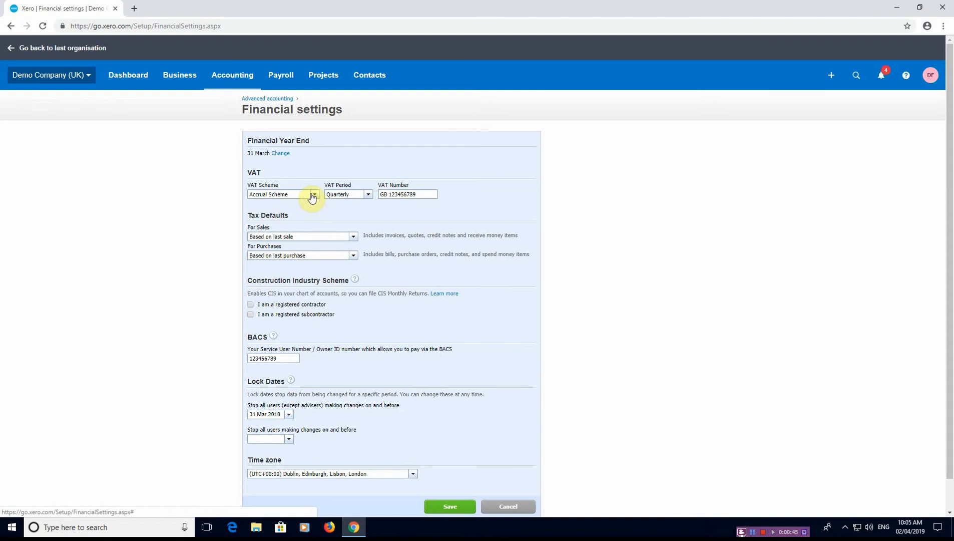
left_click(314, 195)
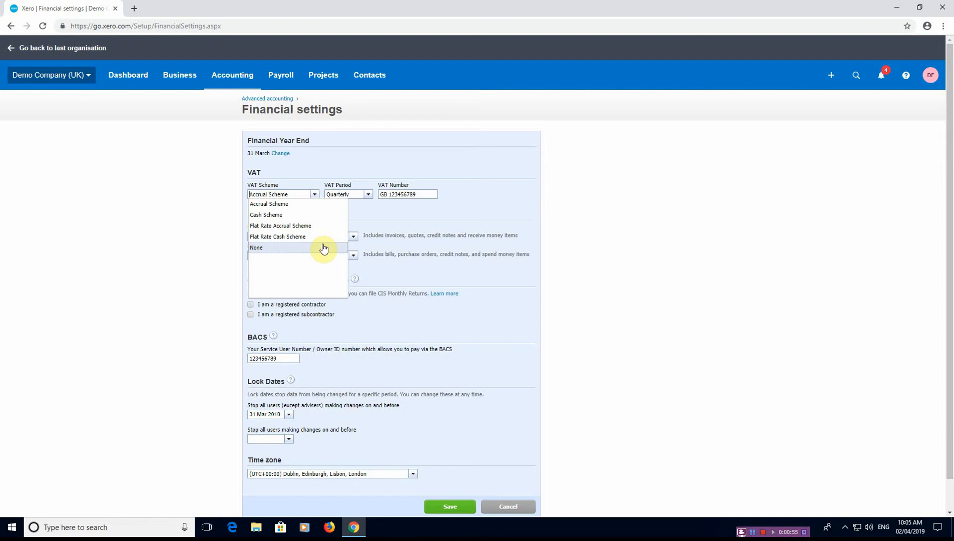
left_click(291, 203)
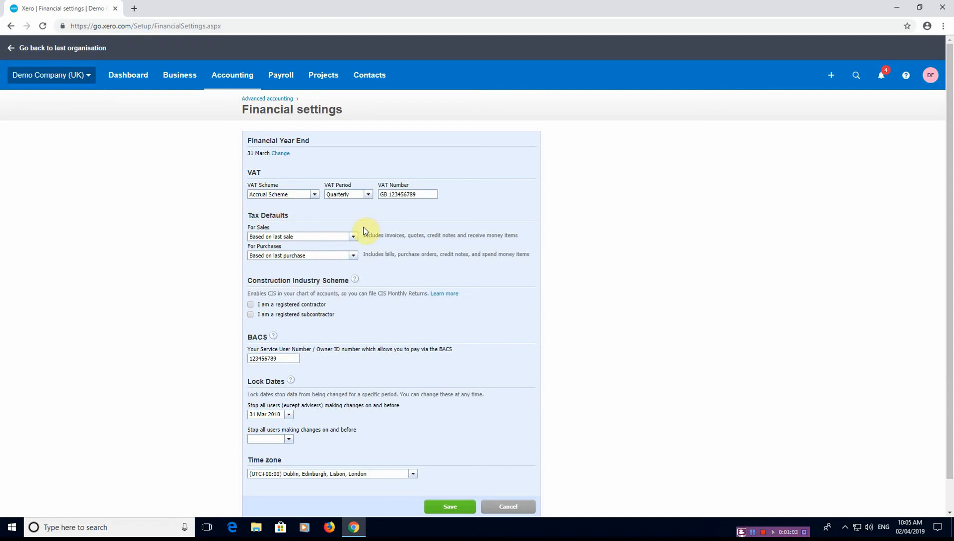
left_click(366, 193)
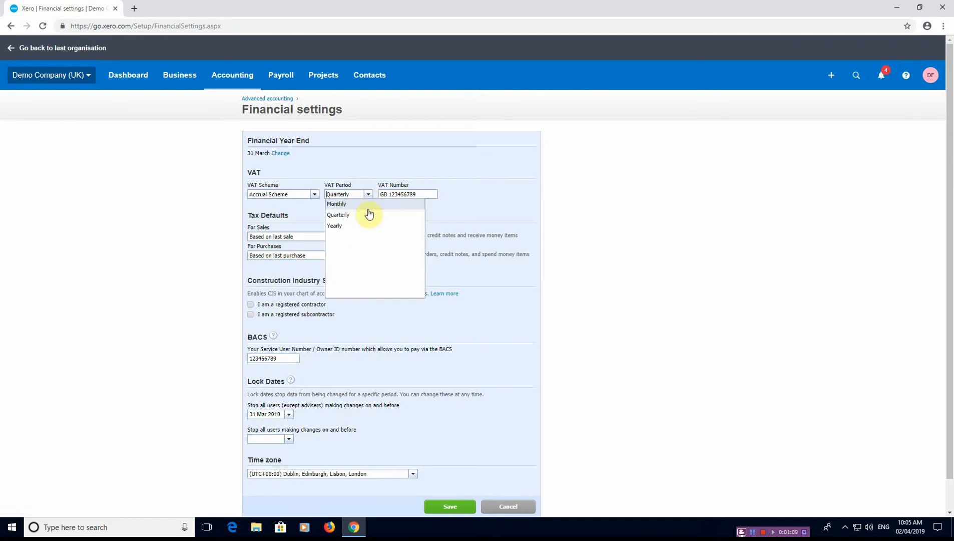
left_click(357, 215)
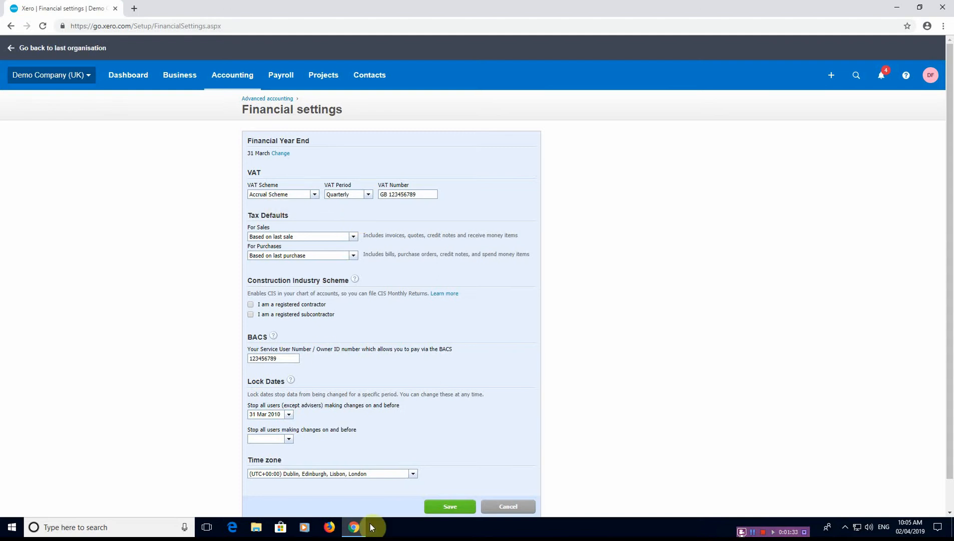
left_click(450, 506)
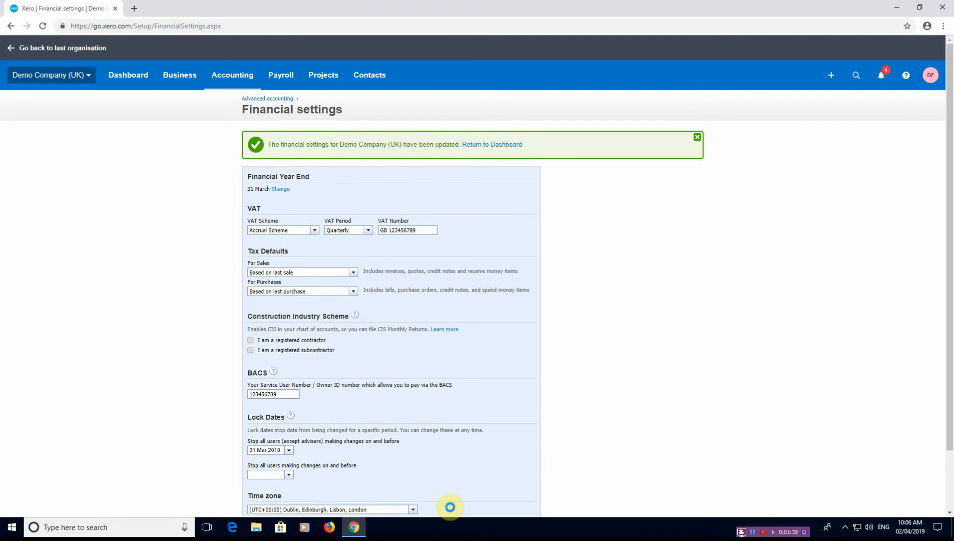
left_click(133, 75)
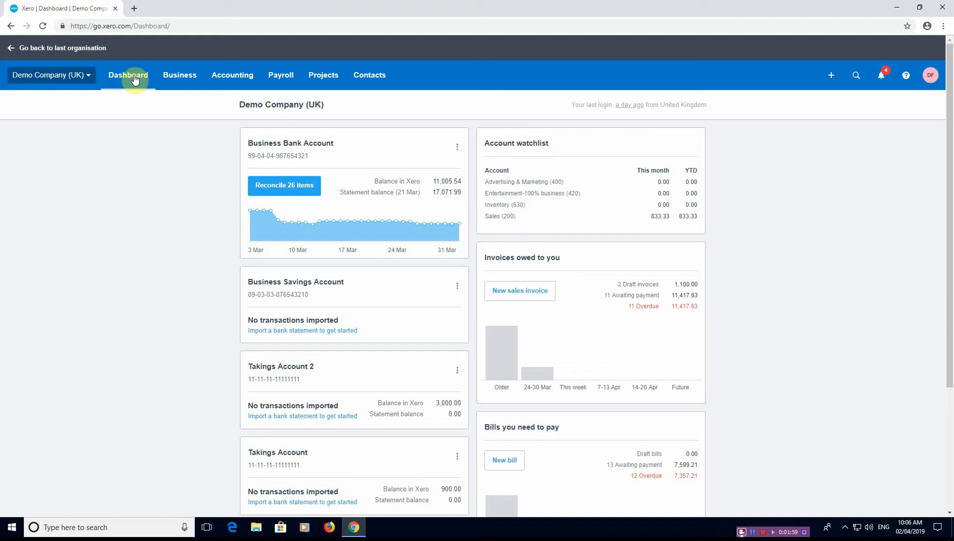
Open the VAT Return report and review its return details and VAT calculations for January 2019 to March 2019
left_click(227, 81)
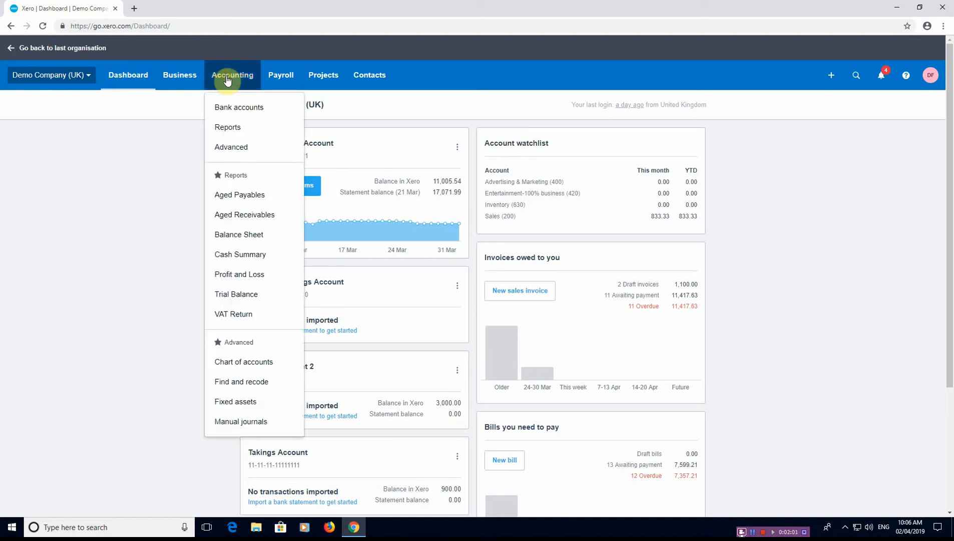
left_click(231, 315)
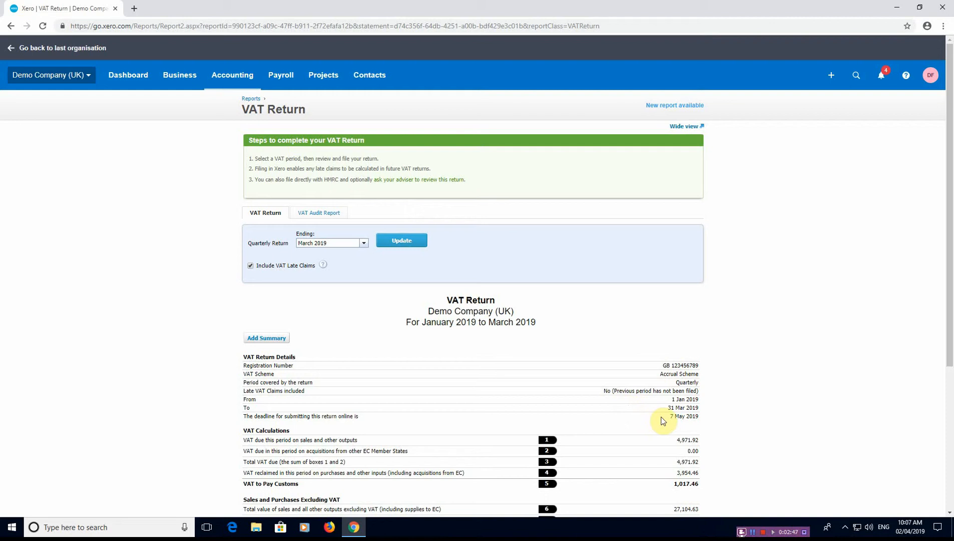
scroll(602, 432, "down", 4)
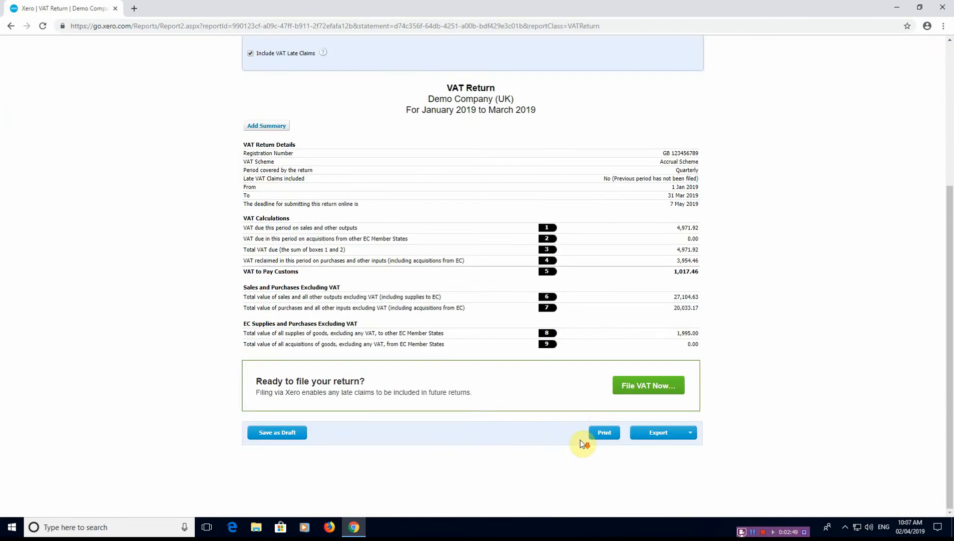
scroll(573, 404, "up", 1)
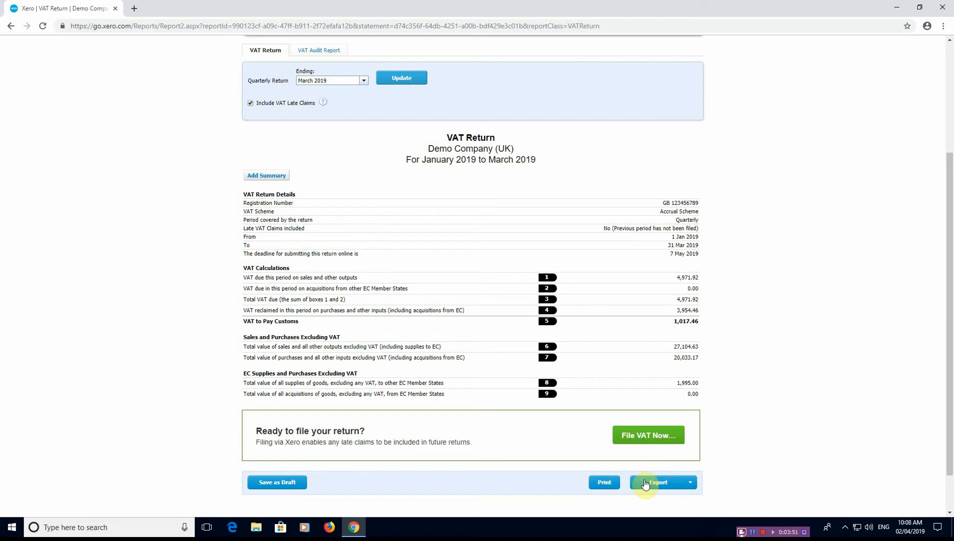
View the export formats offered for the VAT return without exporting it
left_click(691, 482)
scroll(692, 486, "down", 1)
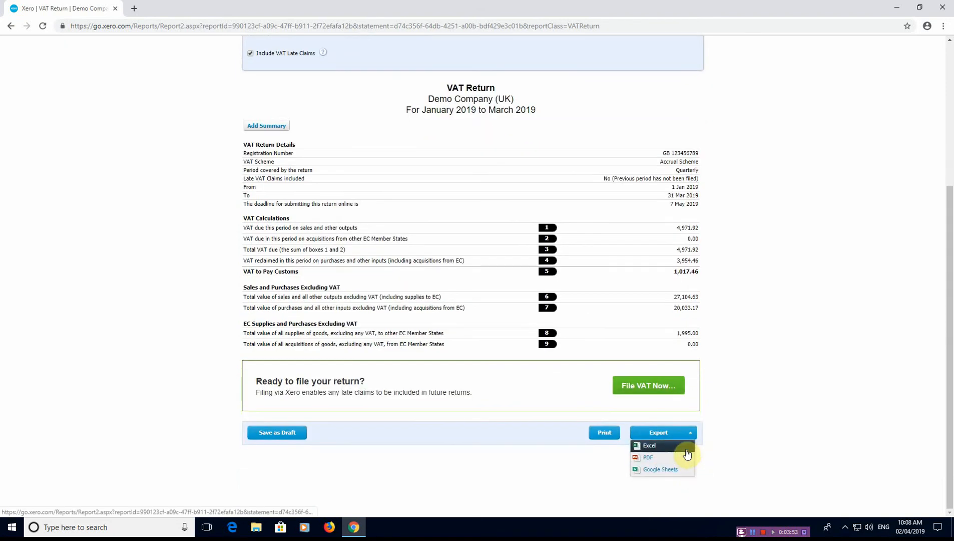
left_click(689, 432)
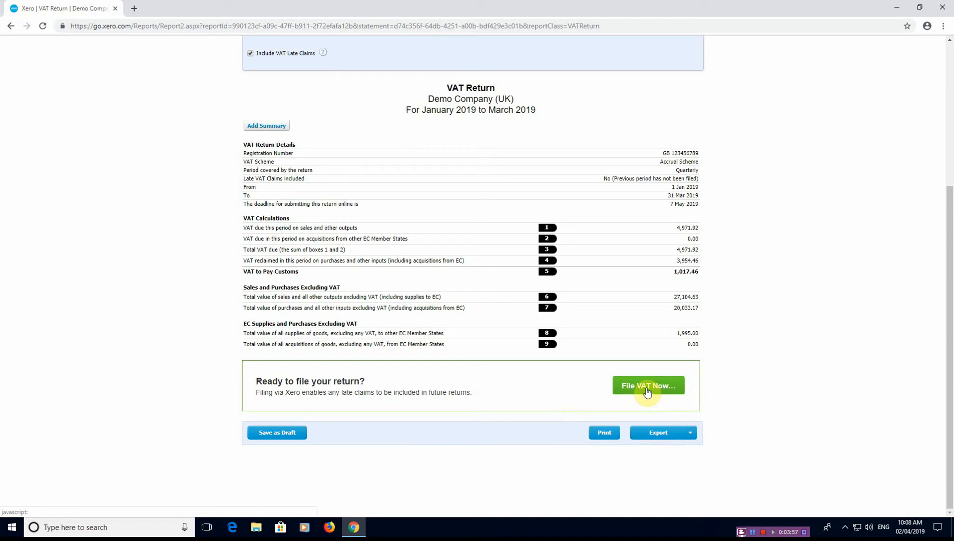
Start filing the January 2019 to March 2019 VAT return, include a table of contents, and publish it
left_click(647, 389)
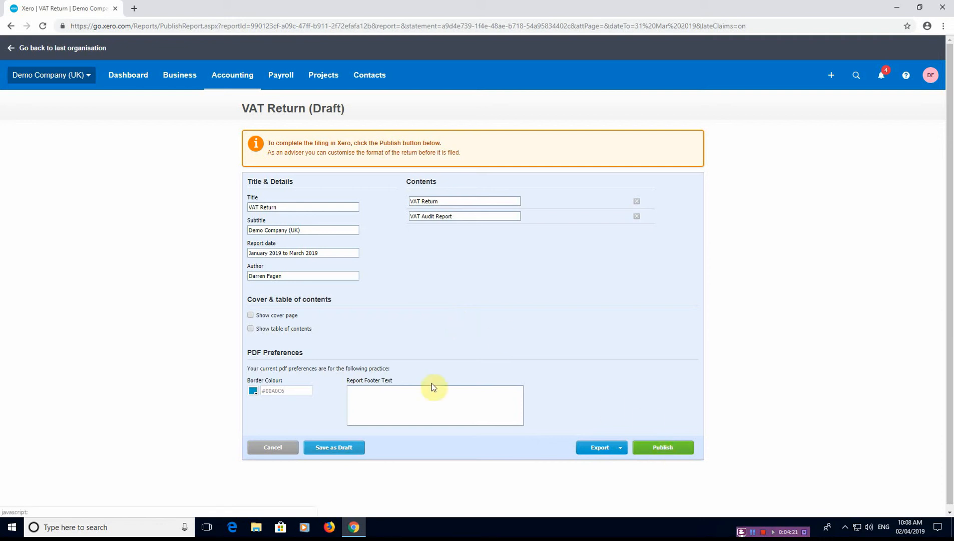
left_click(252, 327)
left_click(670, 450)
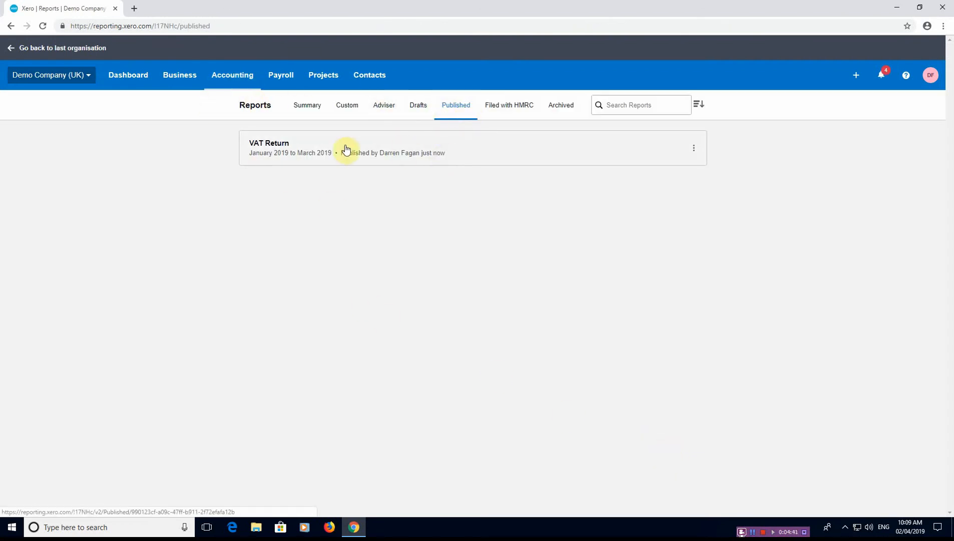
Open the published VAT return and examine the transactions in its VAT Audit Report, ending back on the return itself
left_click(480, 156)
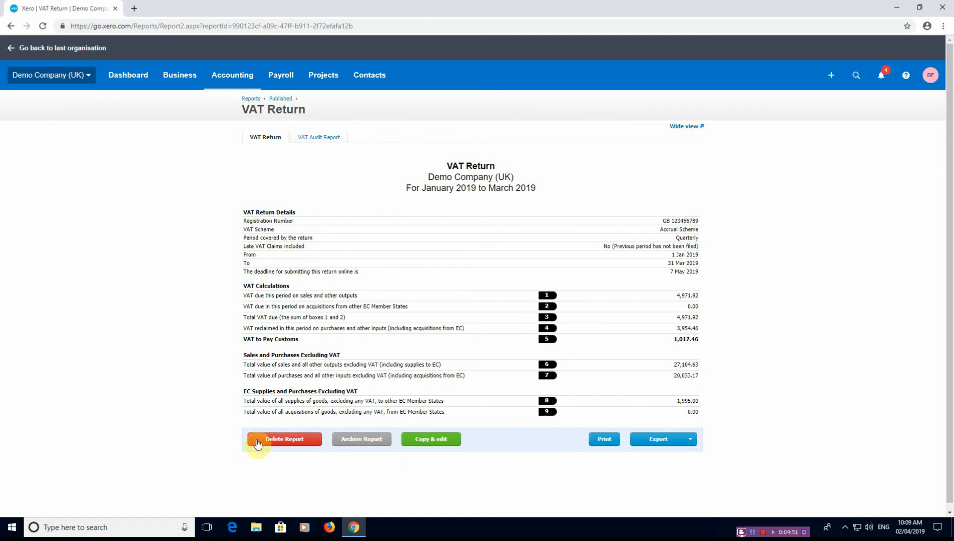
left_click(324, 138)
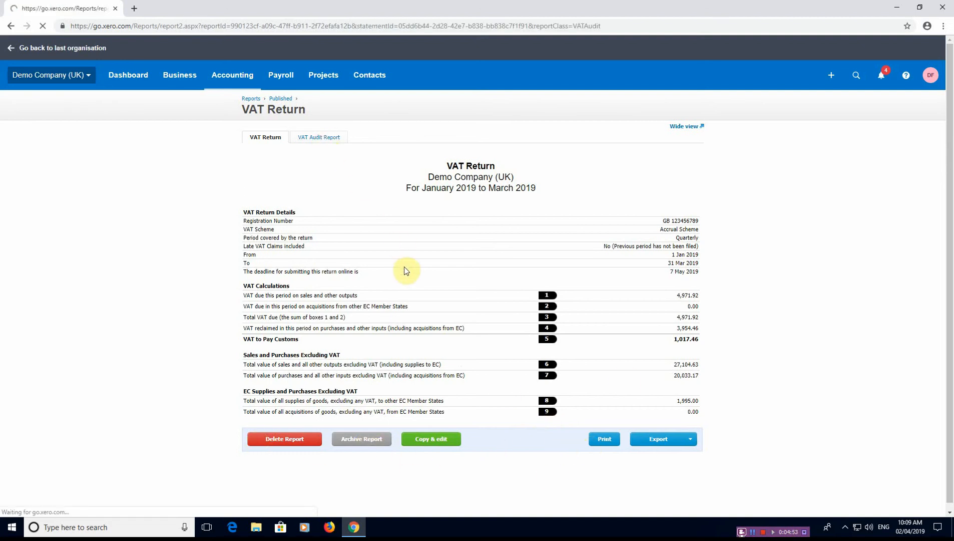
scroll(399, 283, "down", 1)
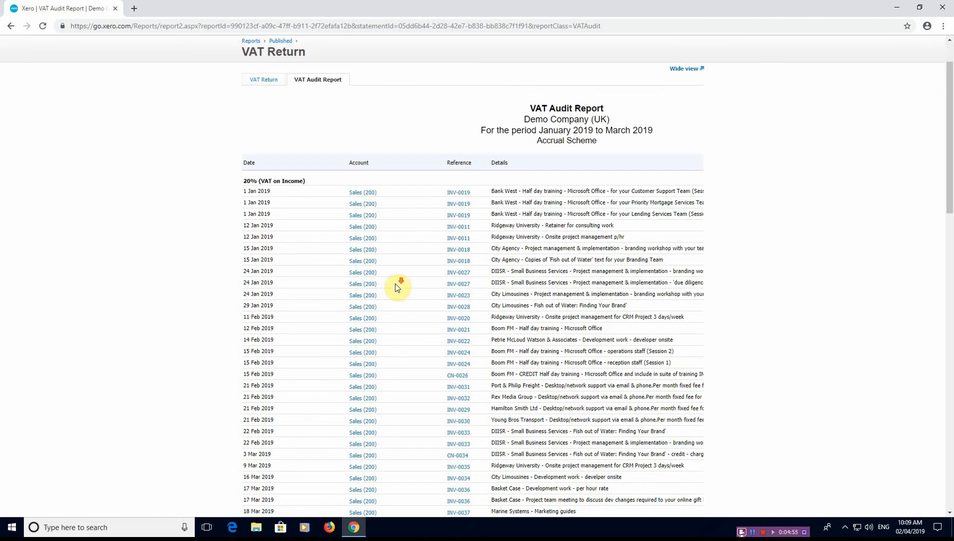
scroll(393, 300, "down", 4)
scroll(392, 305, "up", 3)
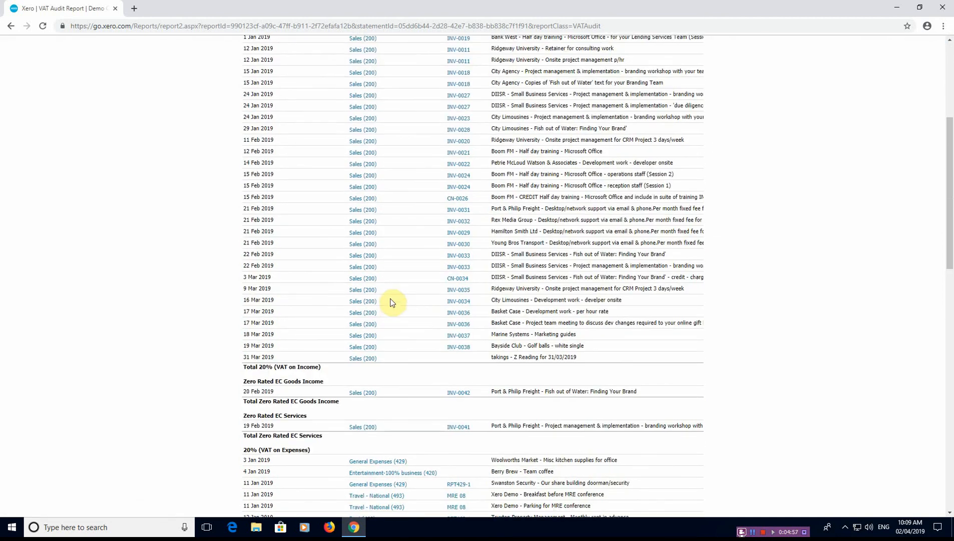
scroll(392, 295, "down", 11)
scroll(392, 293, "down", 6)
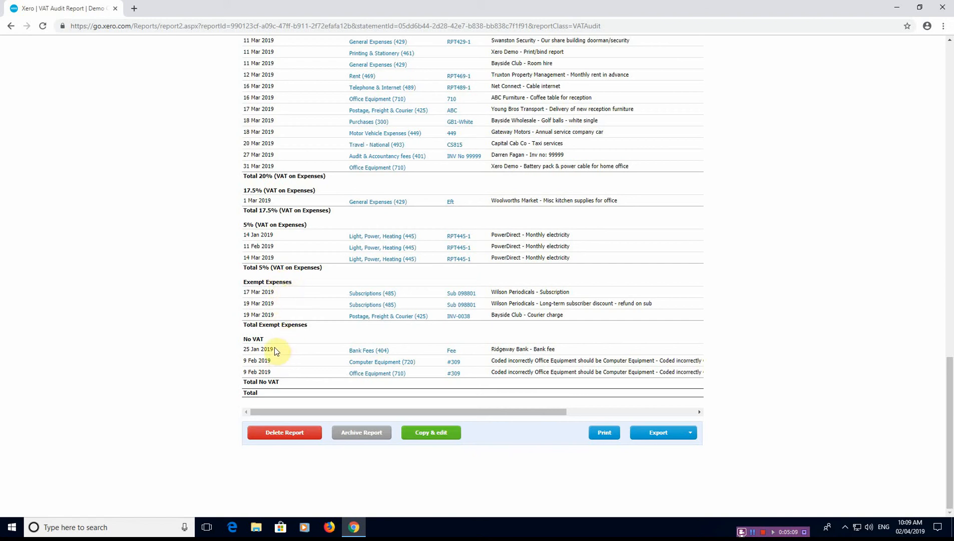
scroll(369, 444, "up", 3)
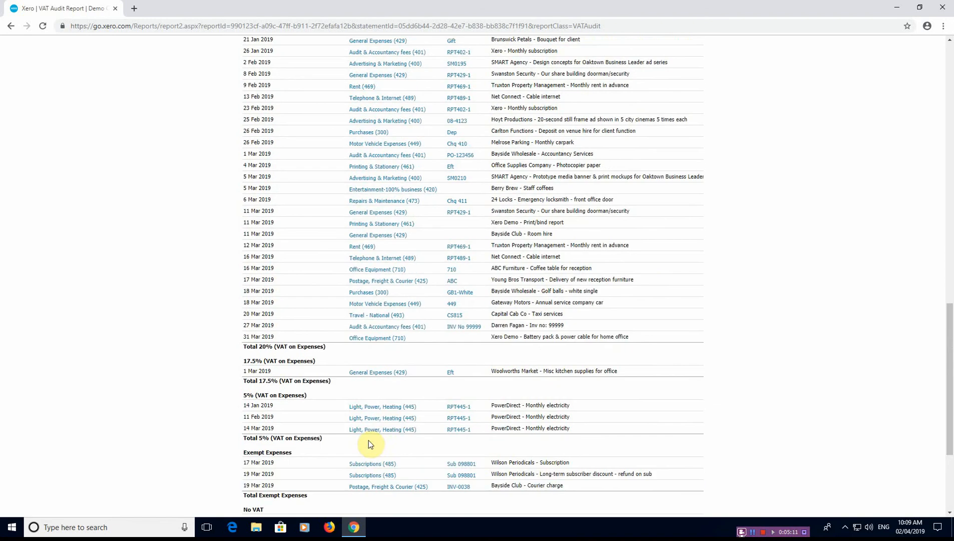
scroll(370, 444, "up", 20)
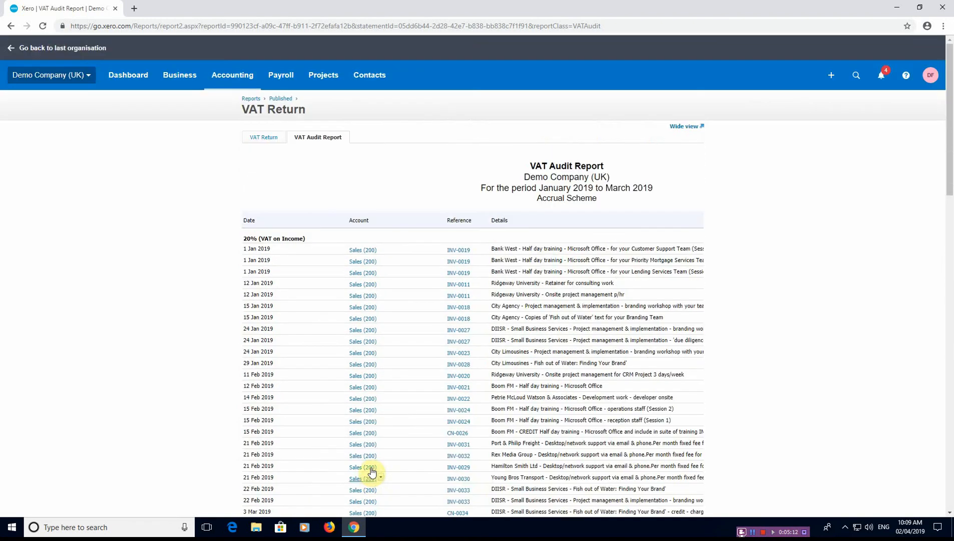
left_click(263, 139)
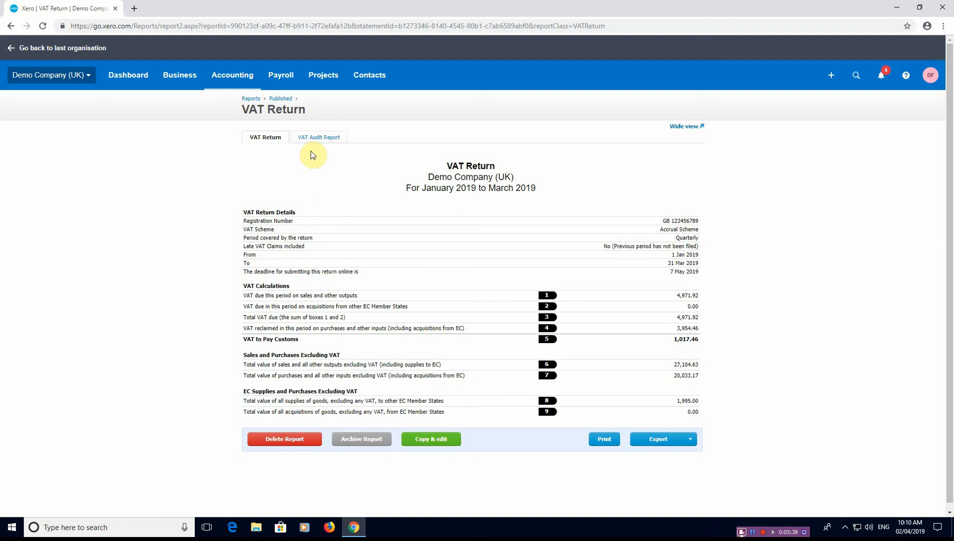
Check the reports filed with HMRC and the published reports, and return to the dashboard
left_click(253, 100)
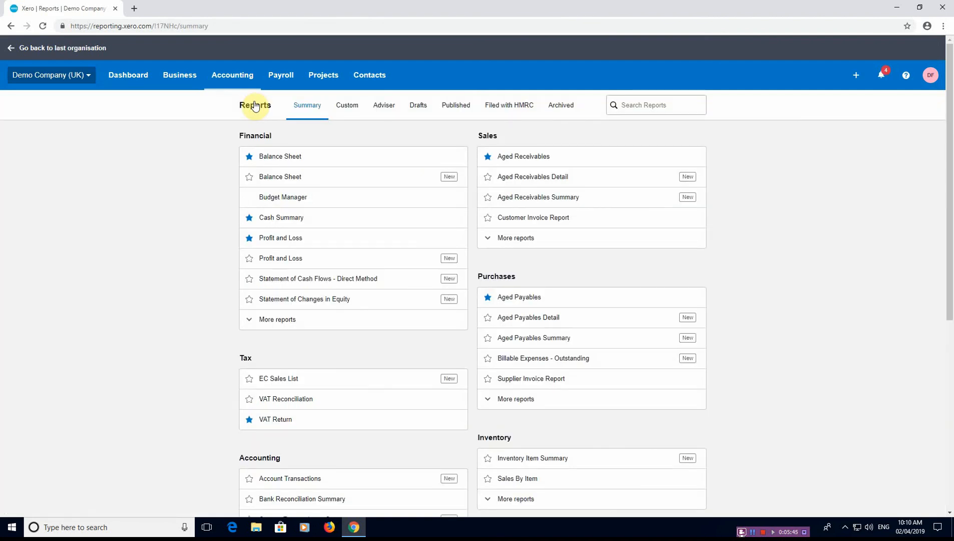
left_click(507, 111)
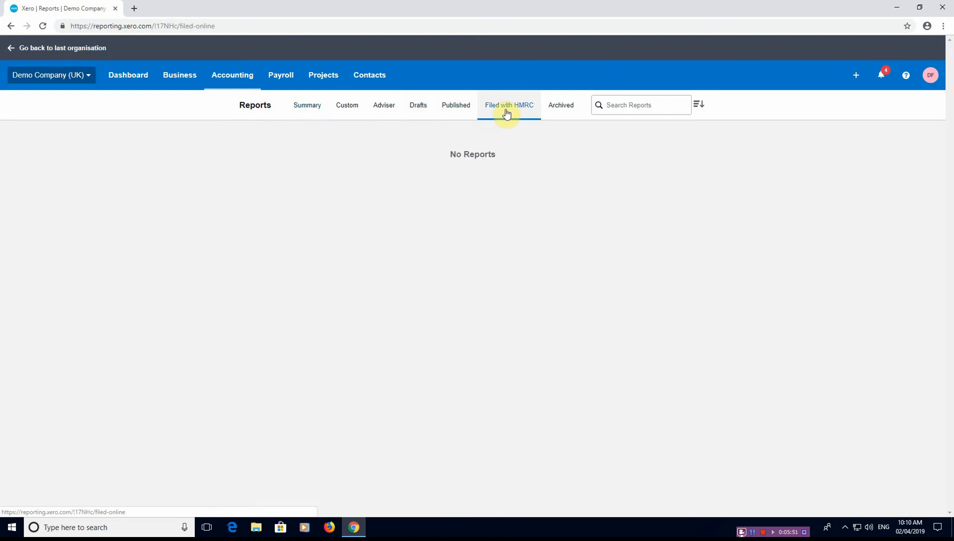
left_click(221, 75)
left_click(223, 126)
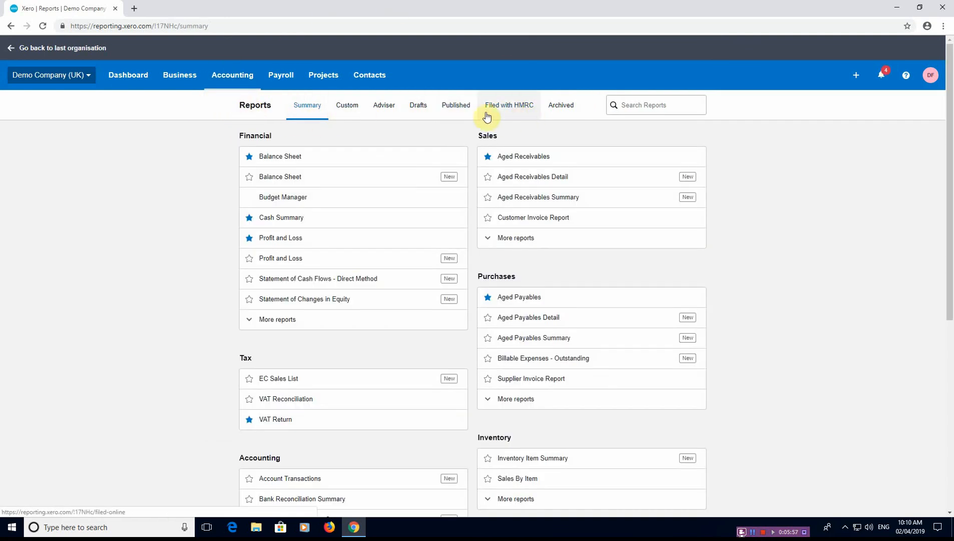
left_click(503, 110)
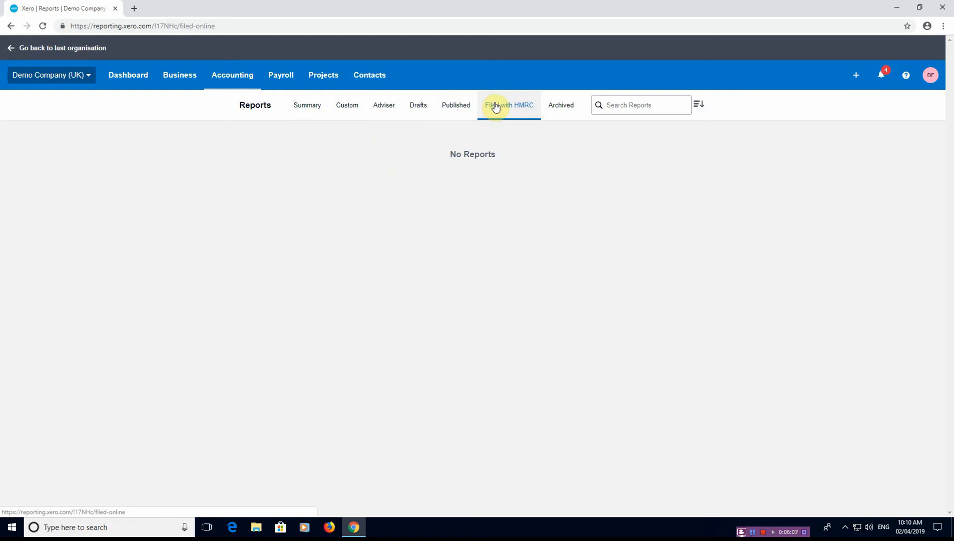
left_click(461, 111)
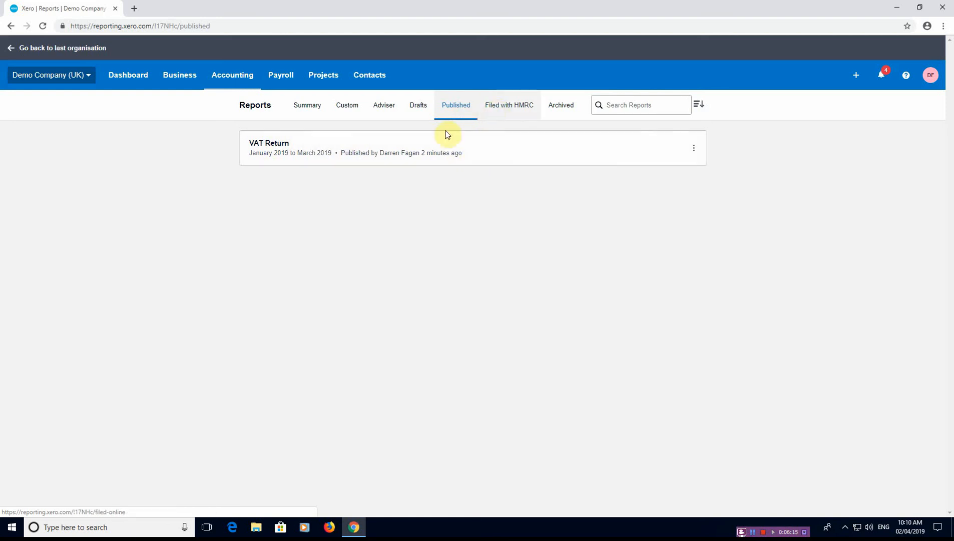
left_click(132, 80)
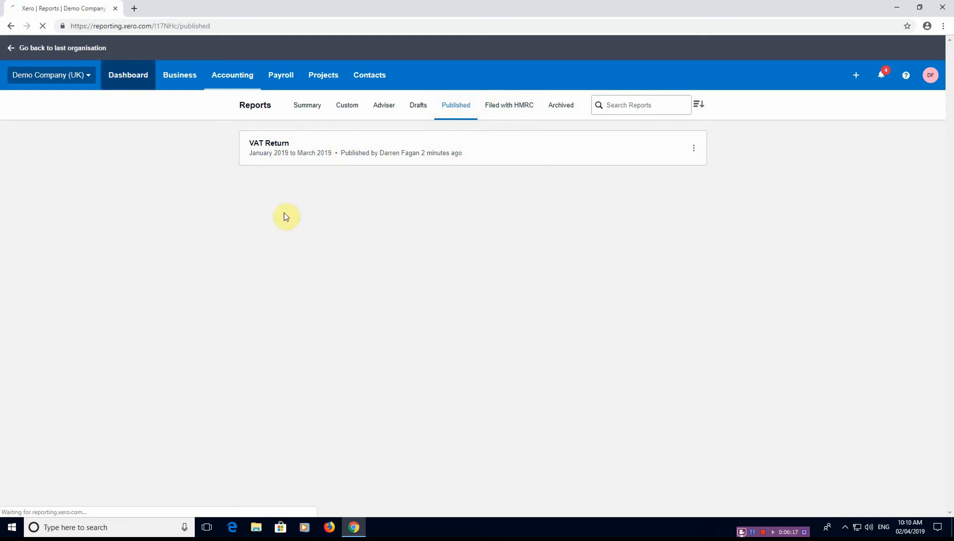